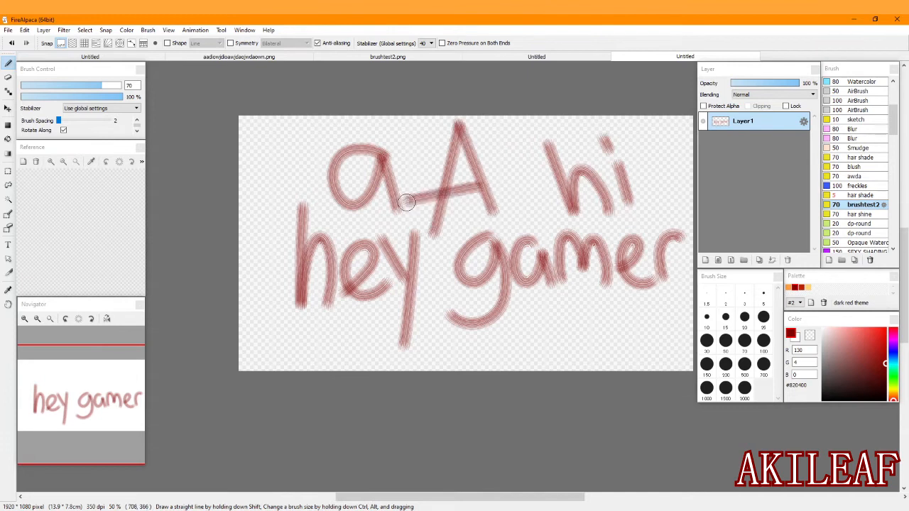
Scribble test strokes across the canvas lettering with the dark red 70 px brushtest2 brush.
mouse_move(289, 347)
mouse_down()
mouse_move(520, 398)
mouse_move(570, 306)
mouse_move(404, 348)
mouse_move(641, 265)
mouse_move(487, 130)
mouse_move(591, 313)
mouse_move(450, 270)
mouse_up()
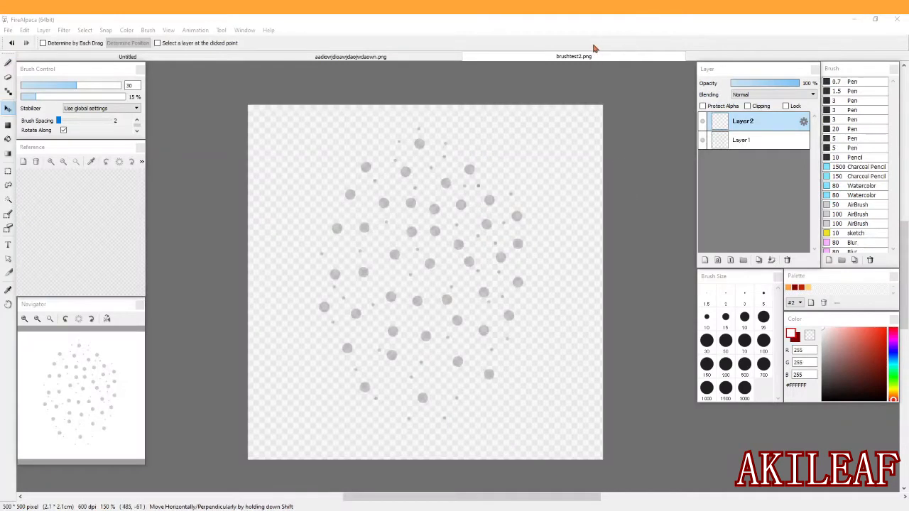
In brushtest2.png, set the Brush tool to size 5, add a new layer and make dark red #820400 the foreground colour.
click(595, 48)
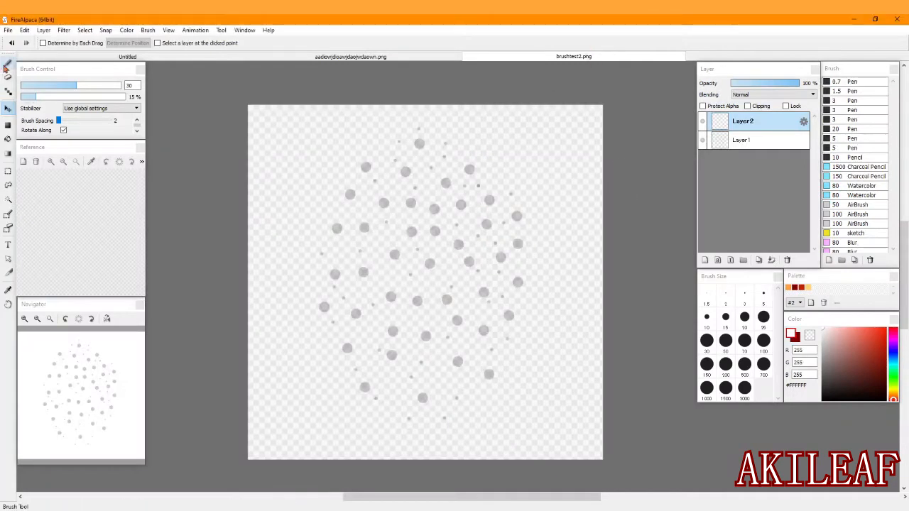
click(8, 63)
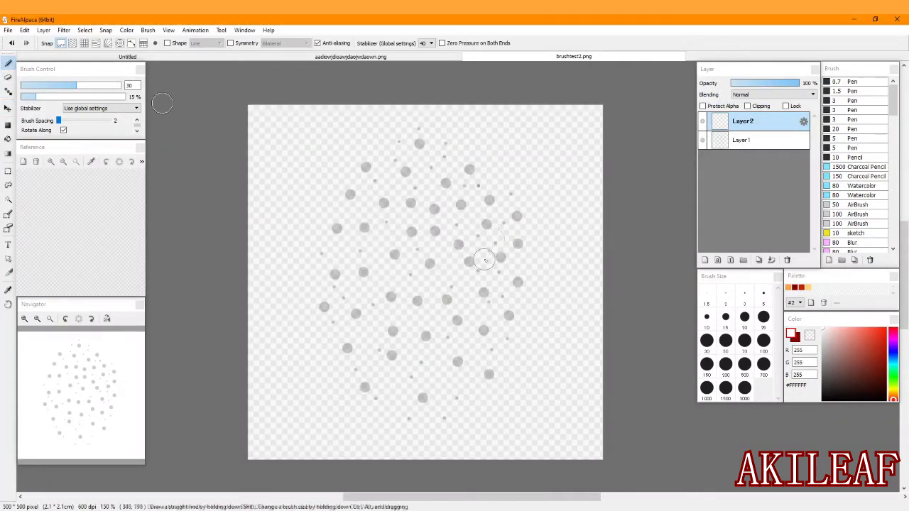
click(725, 319)
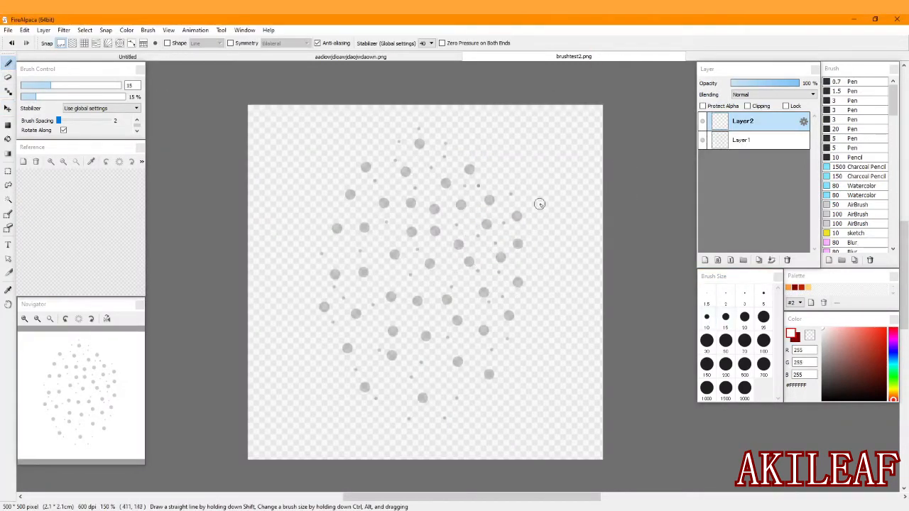
click(762, 292)
click(704, 260)
click(796, 338)
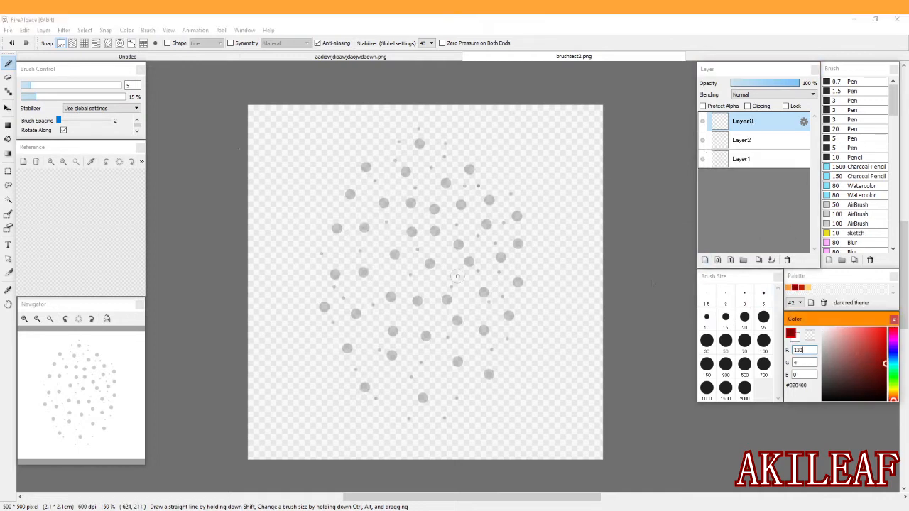
Draw a filled dark red ellipse around the dots, set its layer to Multiply at 25% opacity and align it with them.
click(8, 125)
click(61, 43)
click(60, 58)
drag(309, 112, 531, 431)
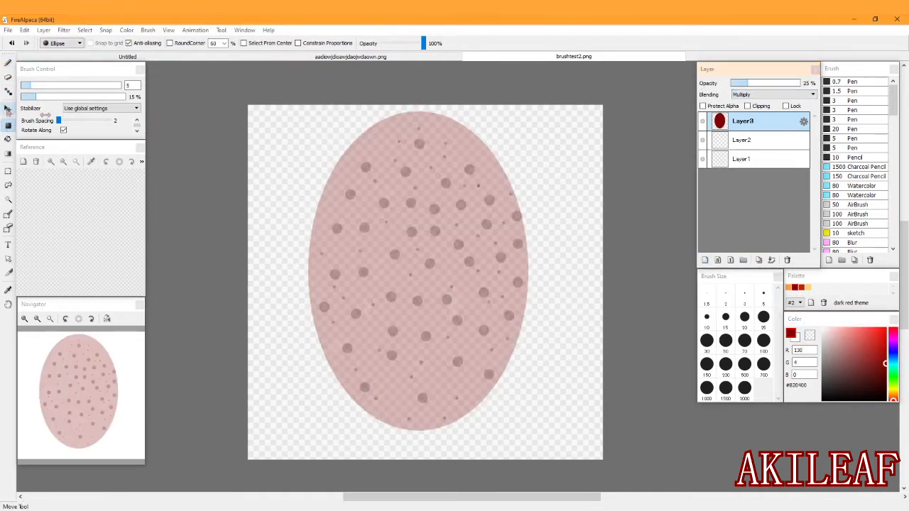
drag(482, 179, 488, 181)
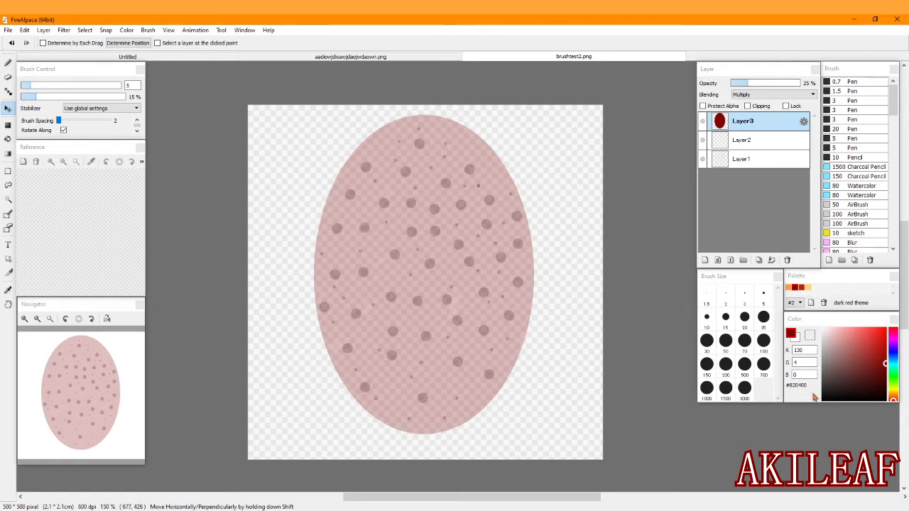
Hide the ellipse layer, delete Layer2 and save the brush image.
click(703, 121)
click(704, 142)
click(786, 260)
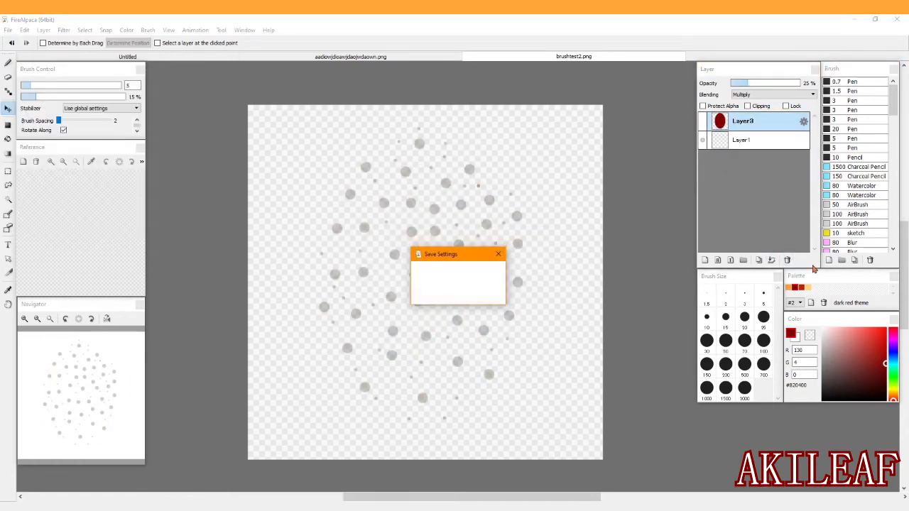
click(443, 294)
Add the saved dot image as a bitmap brush named brushtest2 with a rotate angle of -50.
click(828, 260)
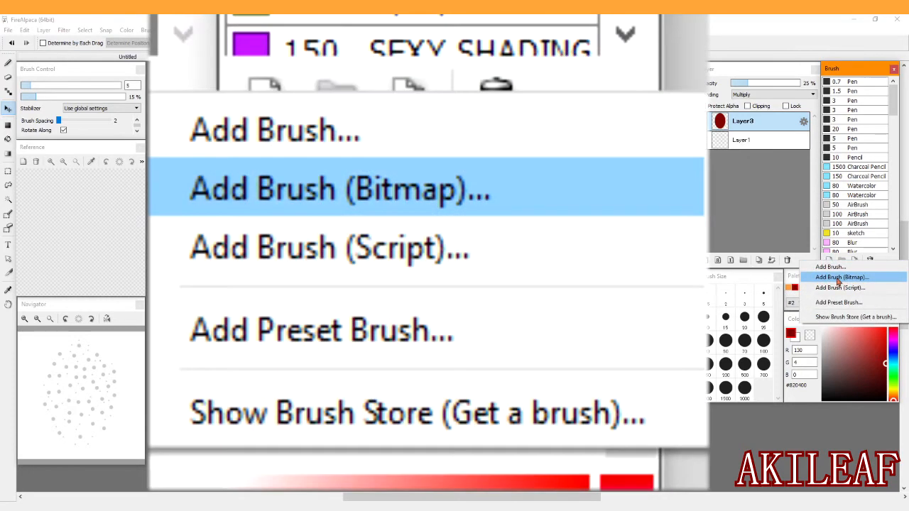
click(837, 278)
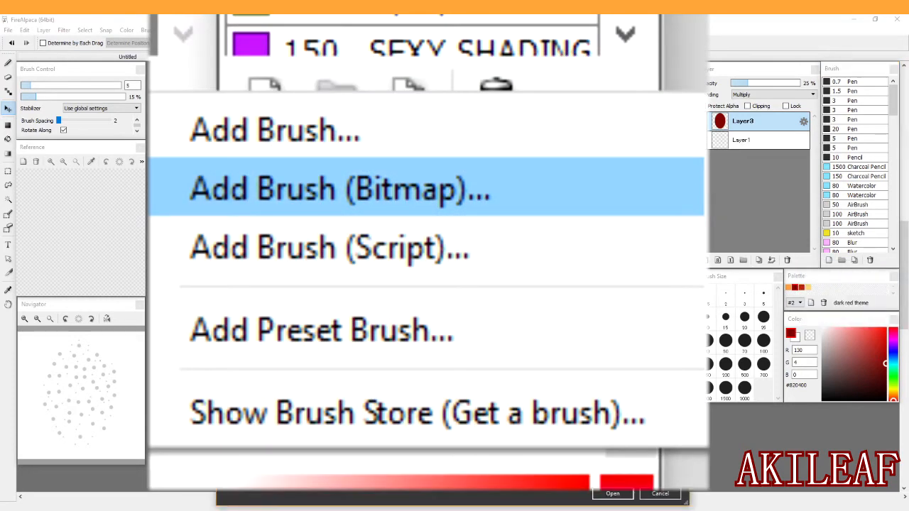
click(612, 494)
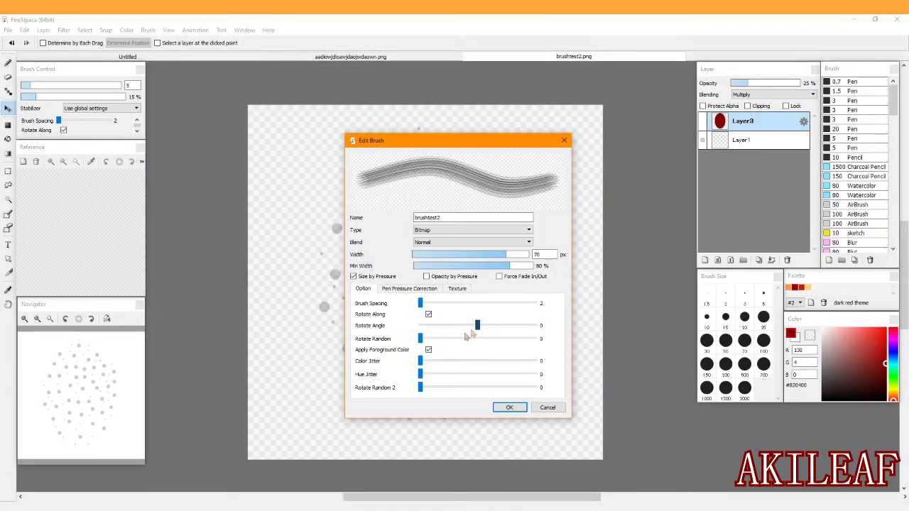
drag(534, 339, 370, 331)
mouse_move(477, 325)
mouse_down()
mouse_move(453, 343)
mouse_move(295, 332)
mouse_up()
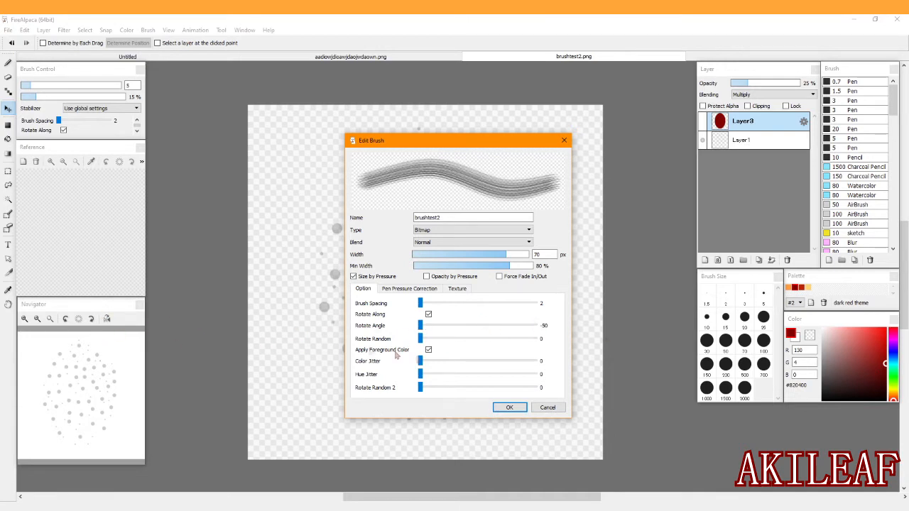
click(509, 407)
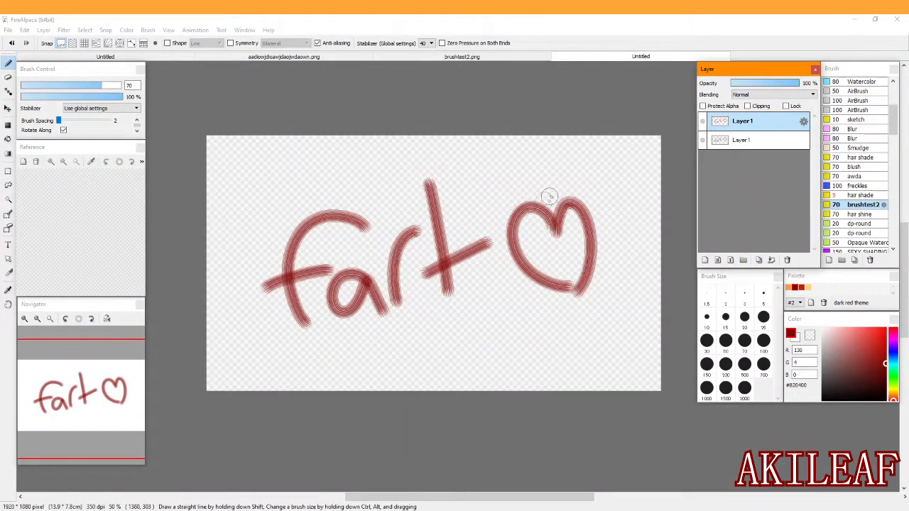
scroll(550, 197, up, 1)
click(50, 319)
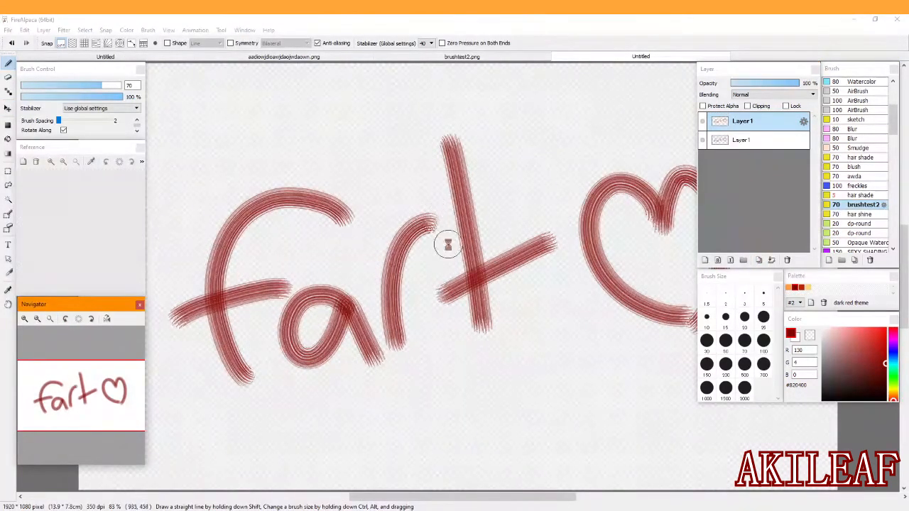
scroll(448, 244, down, 1)
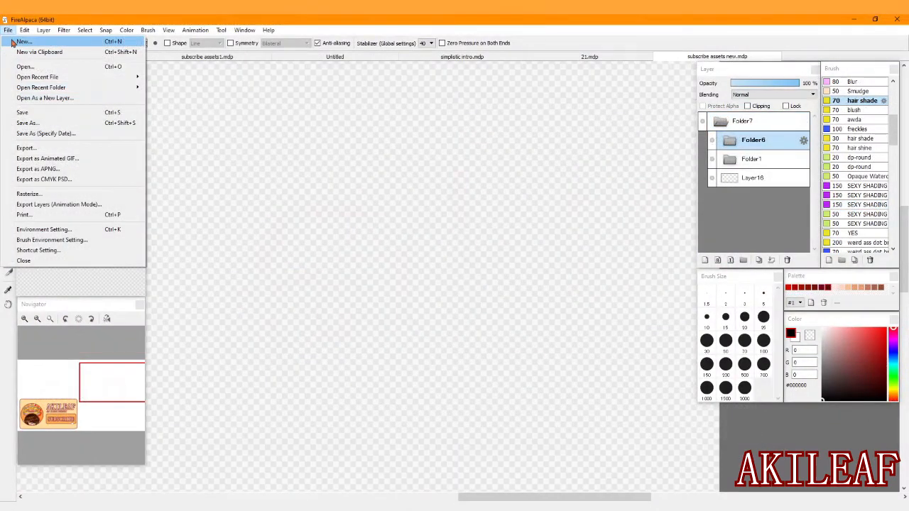
Create a new transparent image 256 pixels wide and 256 pixels high at 350 dpi.
click(25, 43)
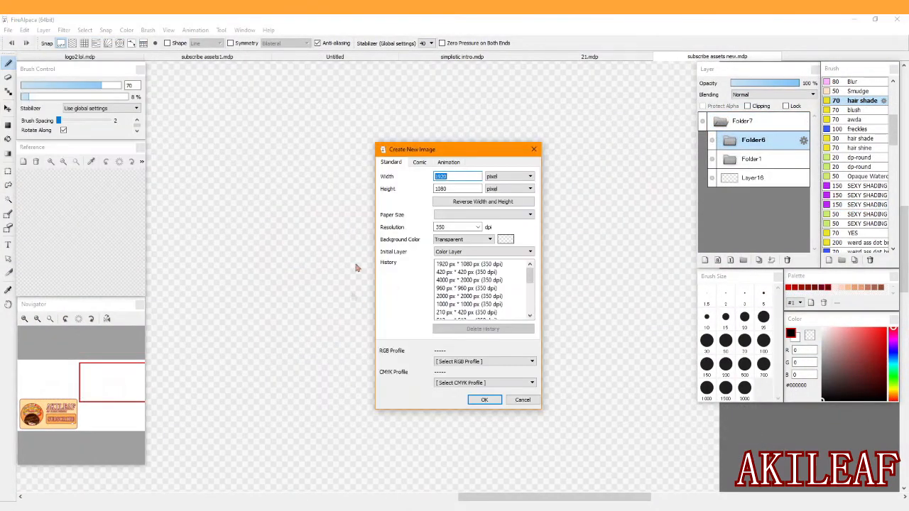
text(256)
key(Tab)
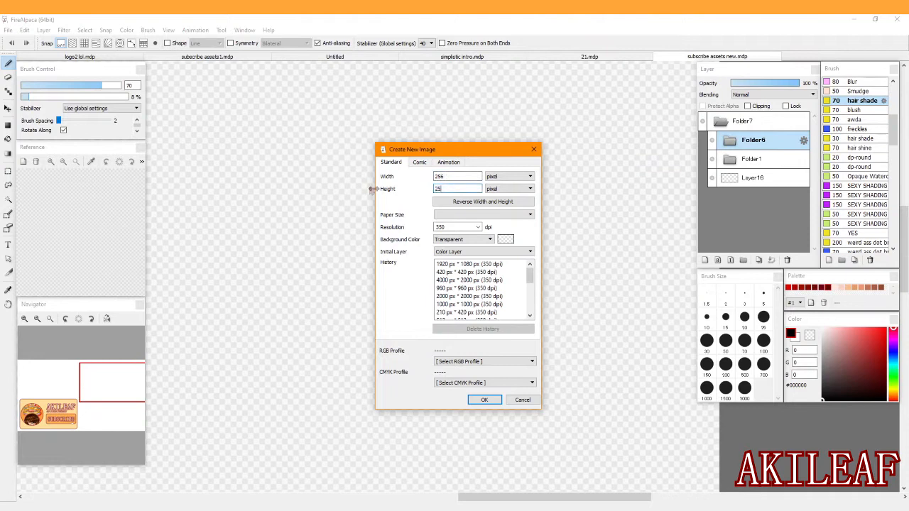
click(482, 397)
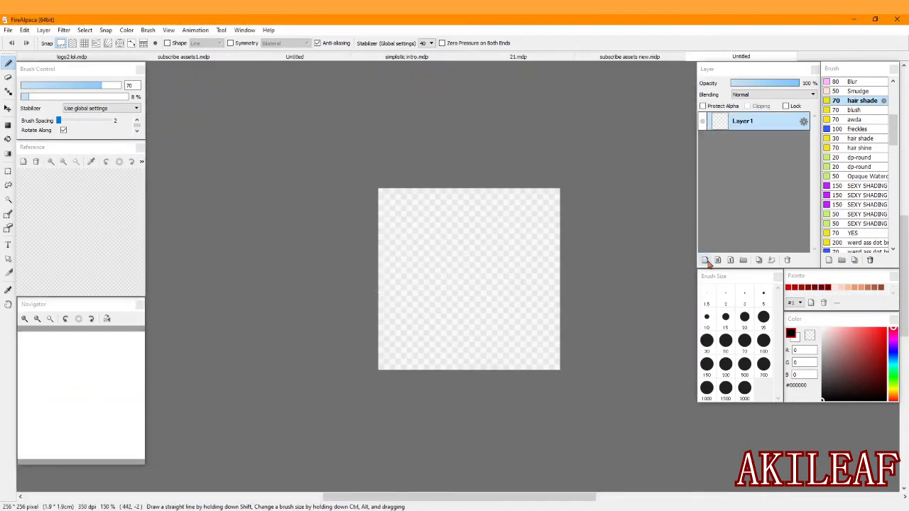
Cover the whole canvas with a filled light blue rectangle in colour #53BAE5.
click(8, 125)
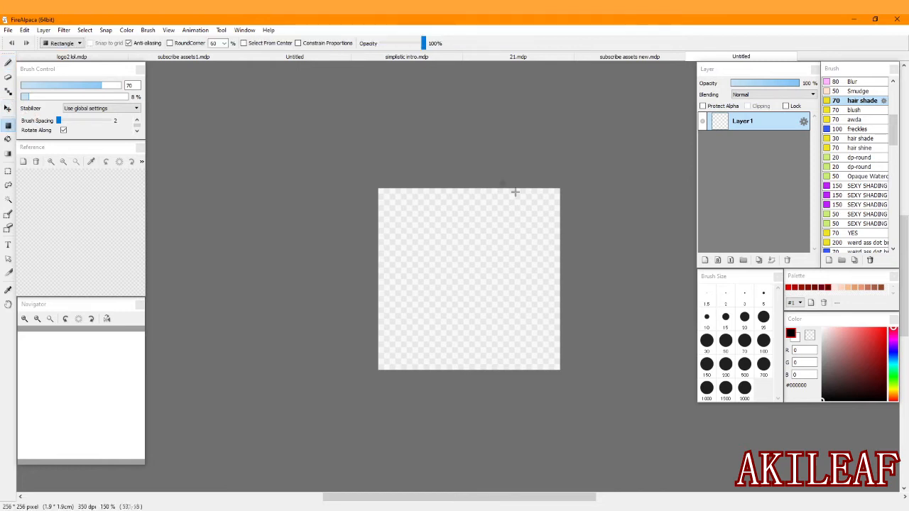
click(864, 336)
drag(893, 367, 893, 360)
drag(354, 144, 602, 419)
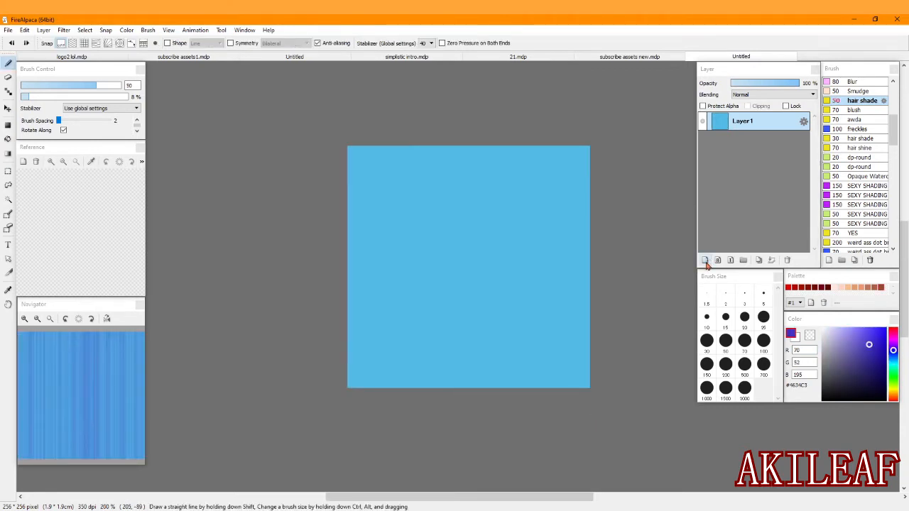
Add a new layer above the blue fill and set its blending mode to Multiply.
click(705, 260)
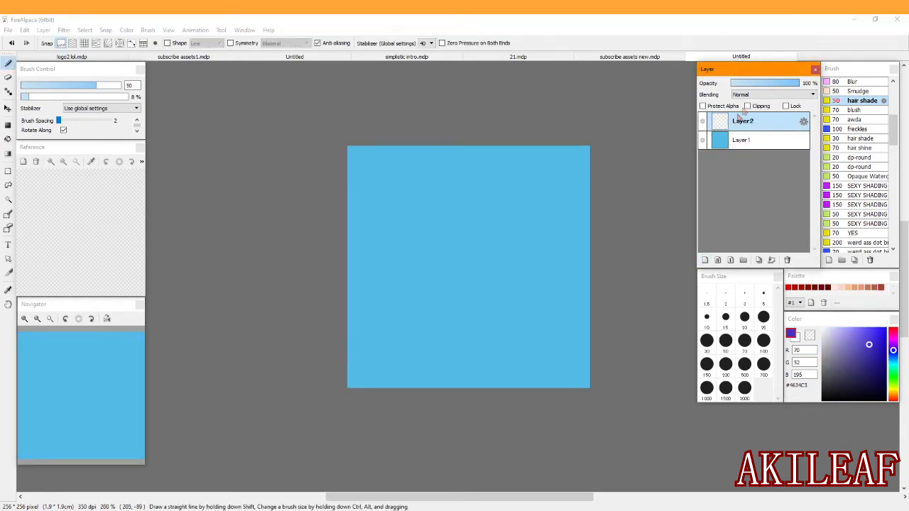
click(746, 97)
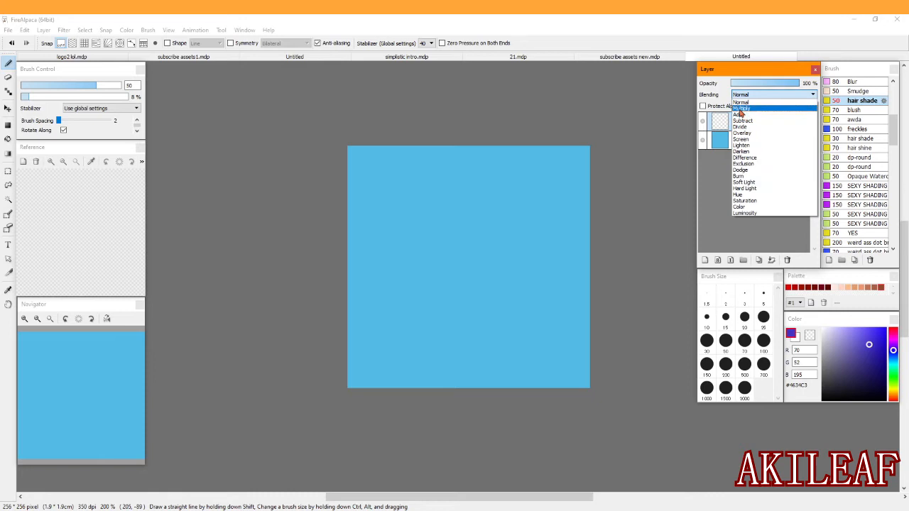
click(742, 112)
Using grid snap, paint vertical shading streaks across the canvas with the 50 px hair shade brush in #4634C3.
click(83, 43)
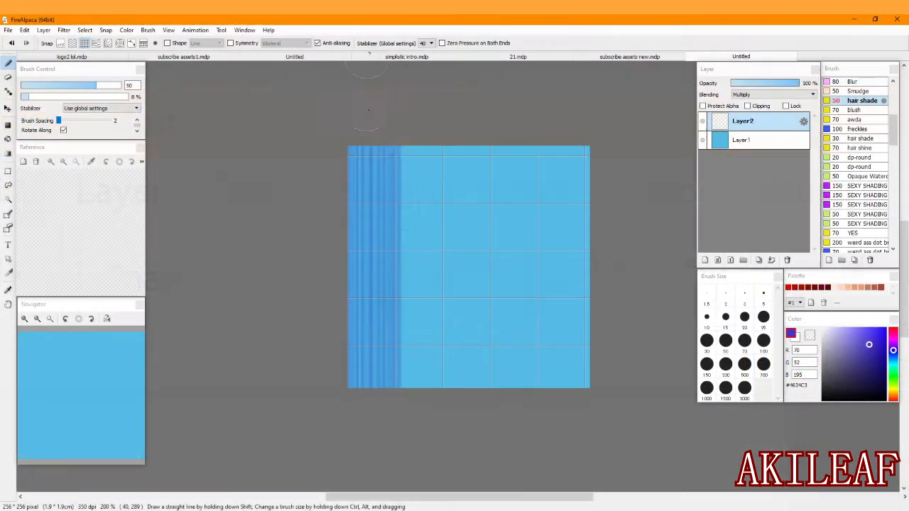
drag(405, 117, 408, 483)
mouse_move(454, 397)
mouse_down()
mouse_move(448, 239)
mouse_move(478, 121)
mouse_move(515, 406)
mouse_move(558, 119)
mouse_move(561, 401)
mouse_up()
drag(463, 131, 463, 402)
drag(588, 395, 589, 139)
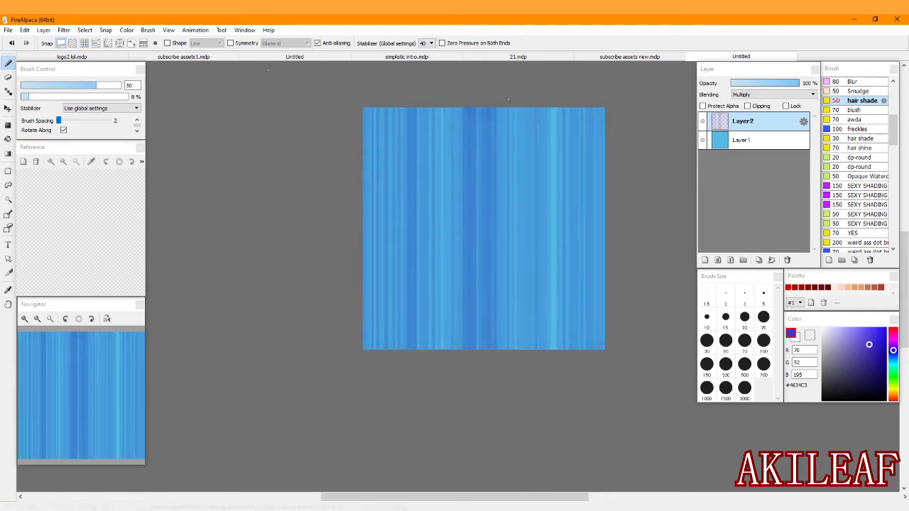
Select the whole canvas, add a new layer with Add blending and switch the foreground colour to white.
drag(771, 84, 774, 83)
key(ctrl+a)
click(705, 261)
click(751, 95)
click(744, 116)
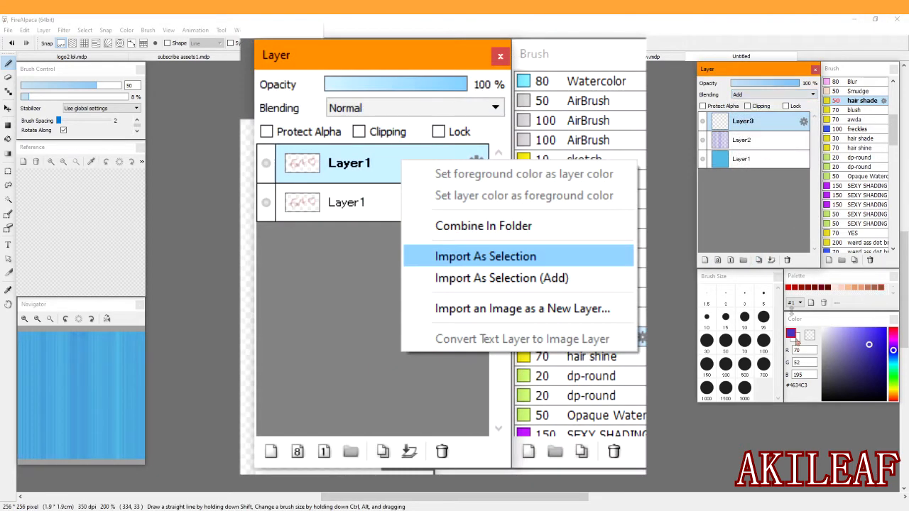
click(796, 338)
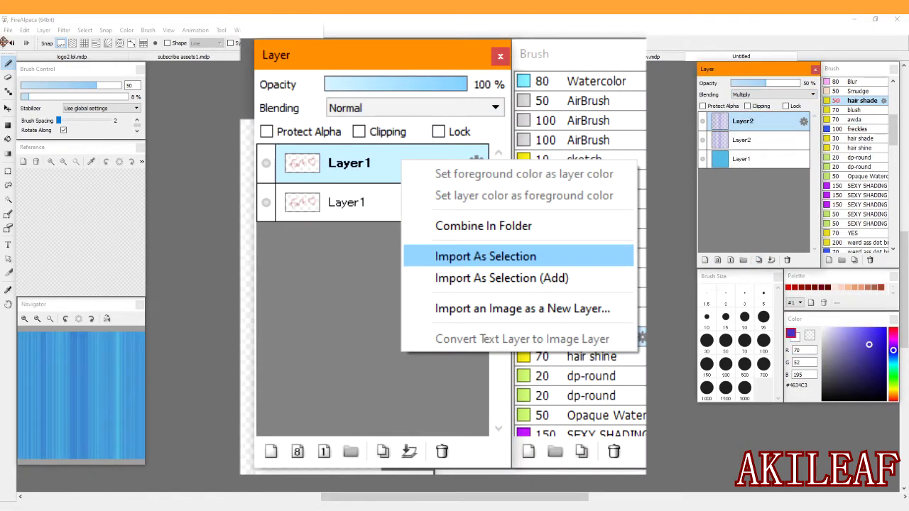
Import the streak layer, Layer2, as a selection and invert that selection.
click(11, 43)
right_click(766, 130)
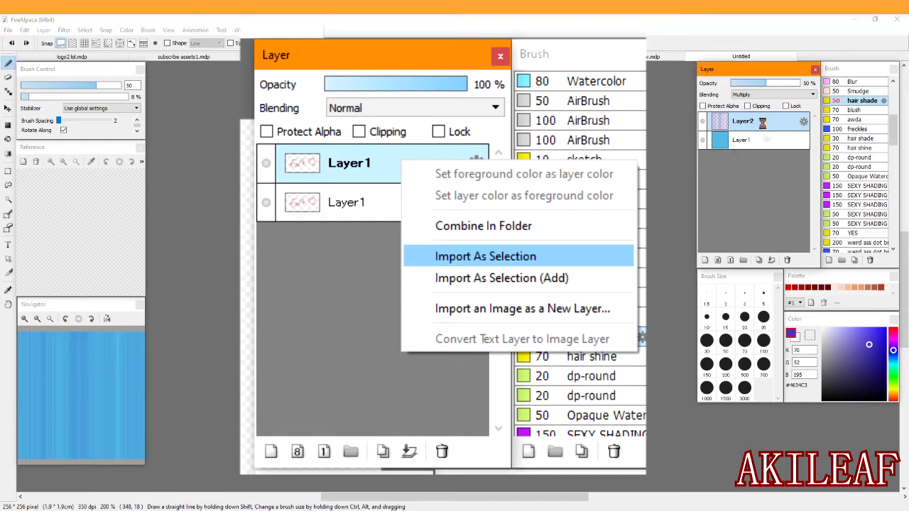
click(777, 171)
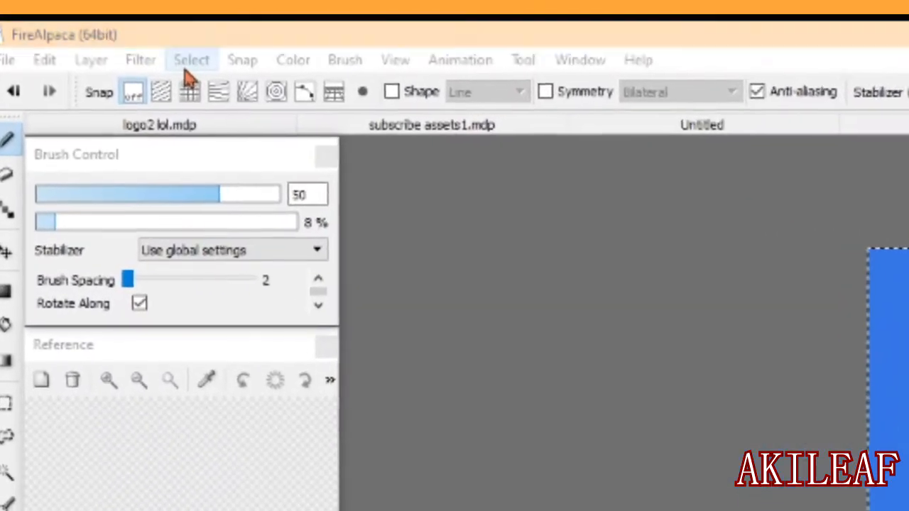
click(189, 69)
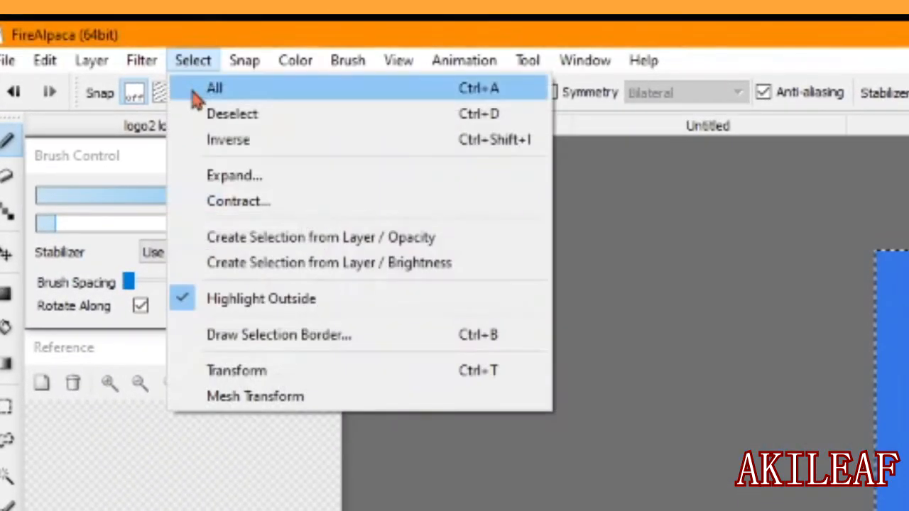
click(198, 146)
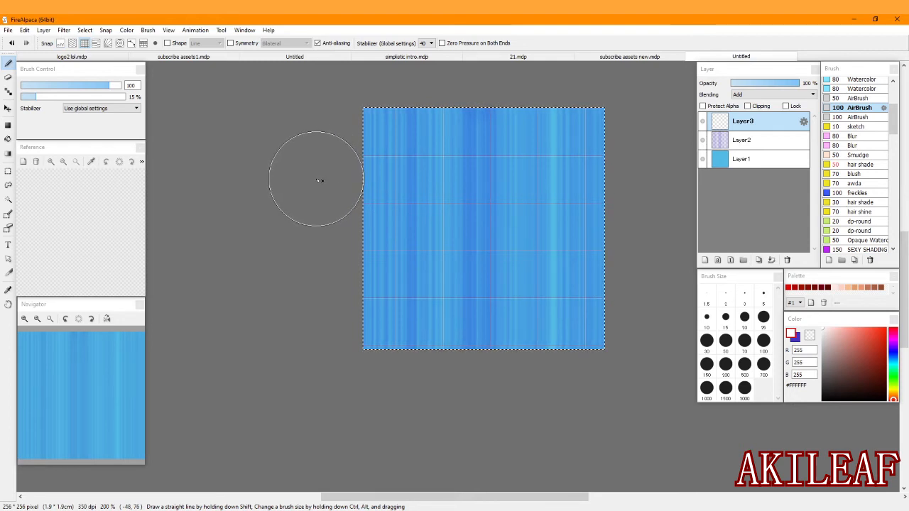
Paint two horizontal white highlight bands across the canvas on Layer3 with the 100 px AirBrush and clear the selection.
drag(315, 179, 625, 178)
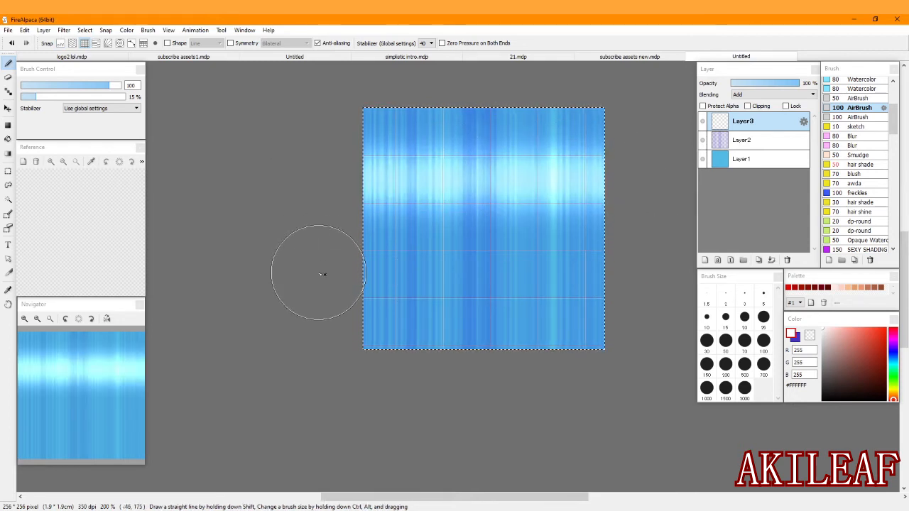
drag(324, 272, 625, 272)
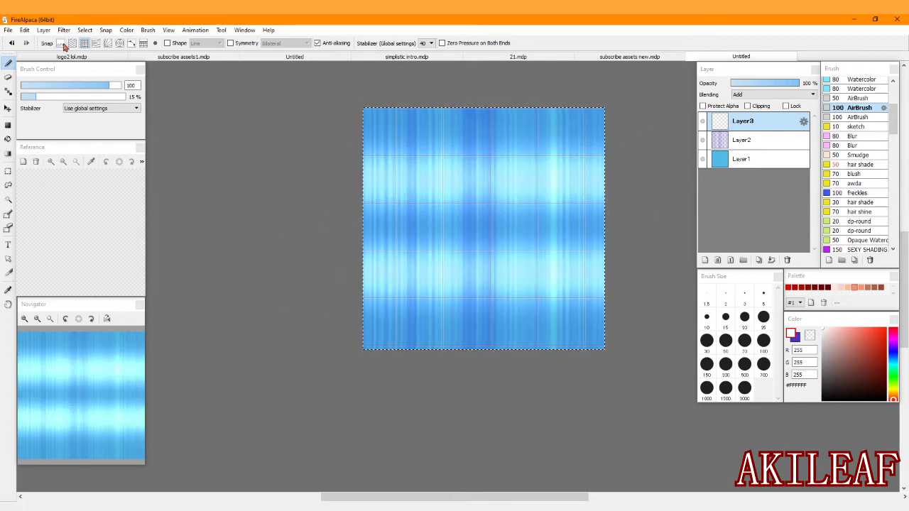
click(8, 172)
click(598, 183)
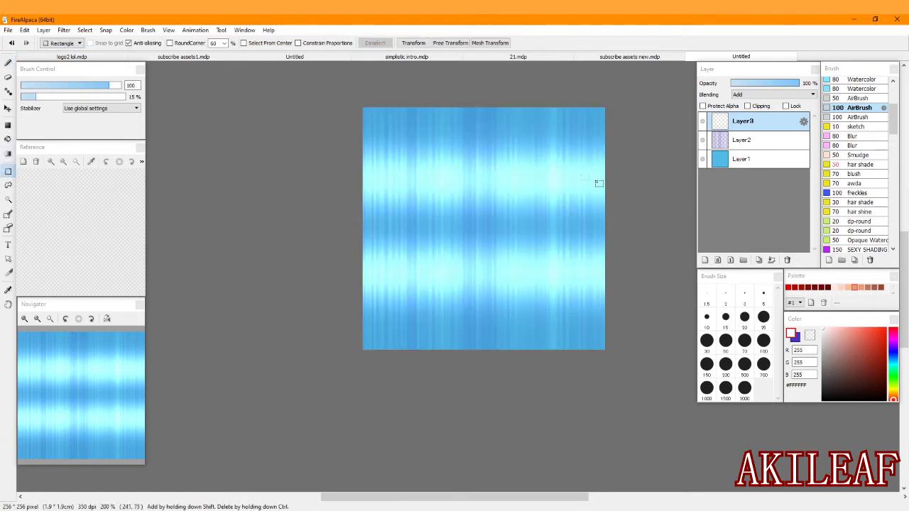
Compare the artwork with the highlight layer hidden and shown, and set that layer's opacity to 53%.
click(703, 122)
click(703, 121)
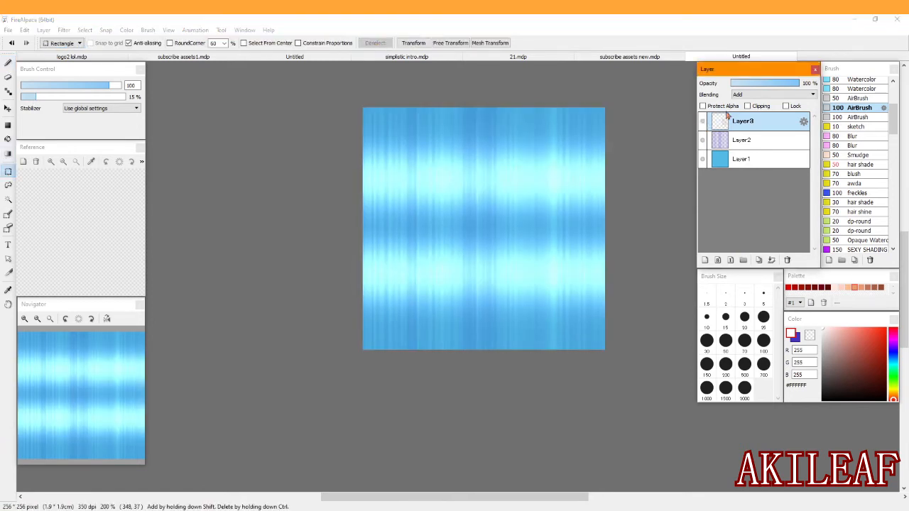
click(765, 85)
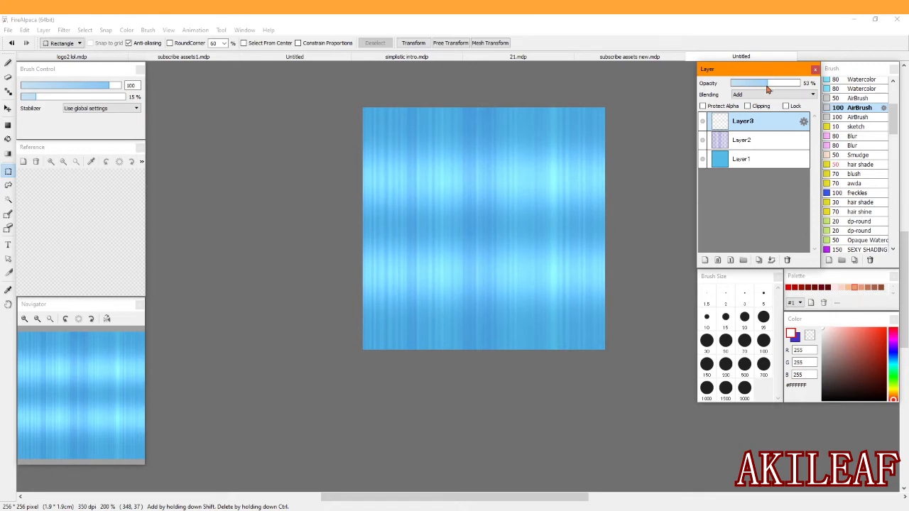
Duplicate the streak layer, Layer2, and move the copy above Layer3.
click(718, 147)
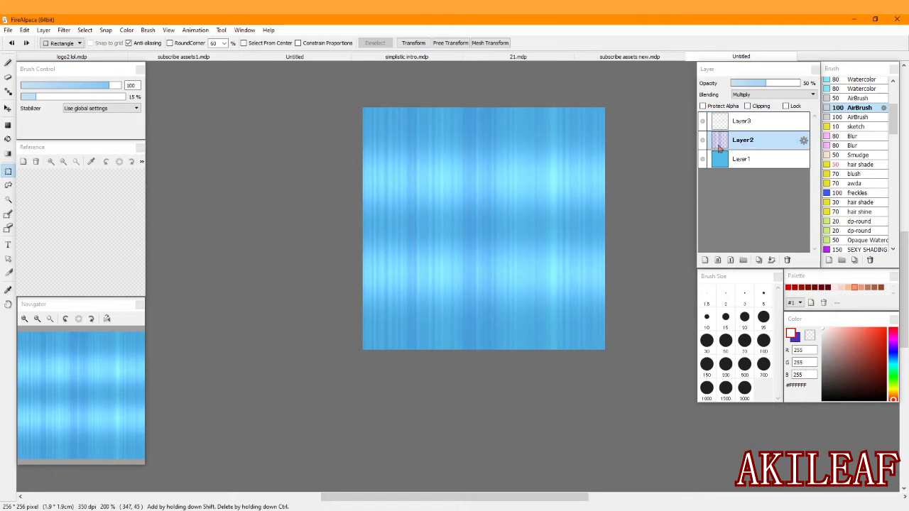
click(759, 260)
drag(734, 122, 736, 121)
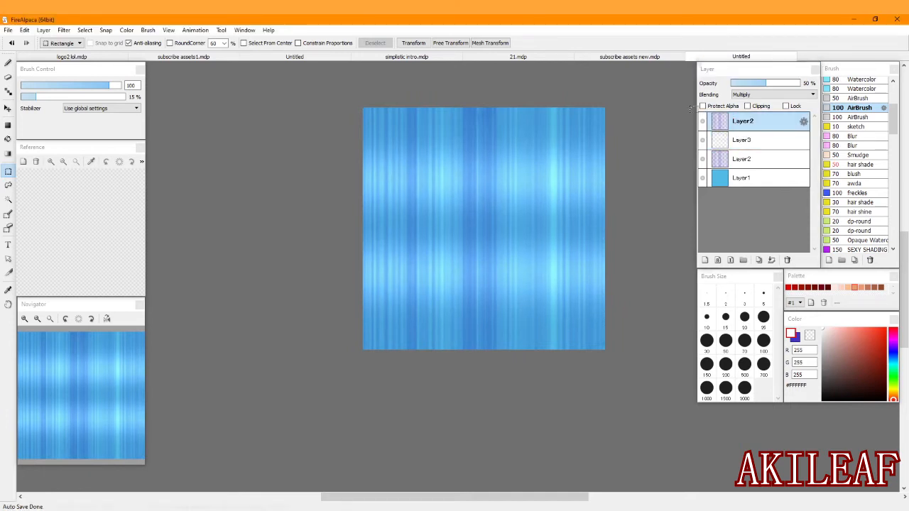
Add a new 80% opacity layer on top, swap the foreground colour to blue-violet #4634C3 and activate the brush tool.
click(704, 260)
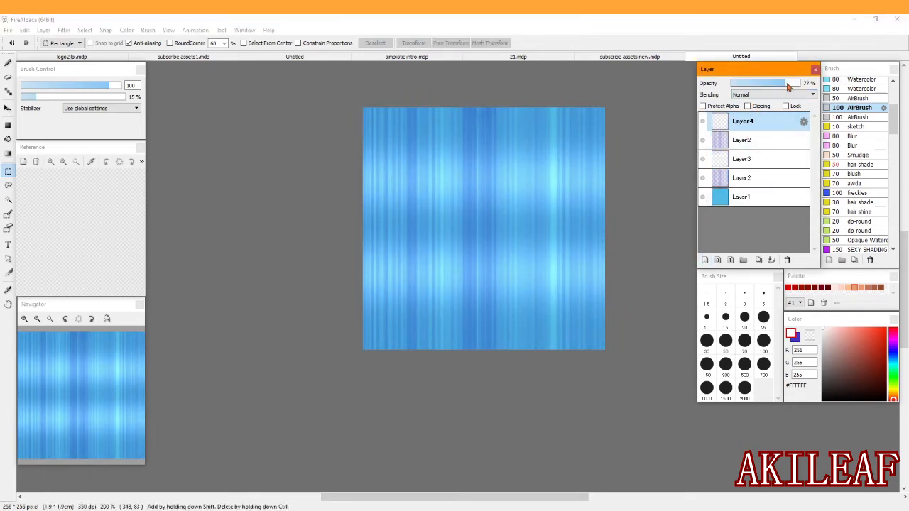
click(796, 333)
click(8, 63)
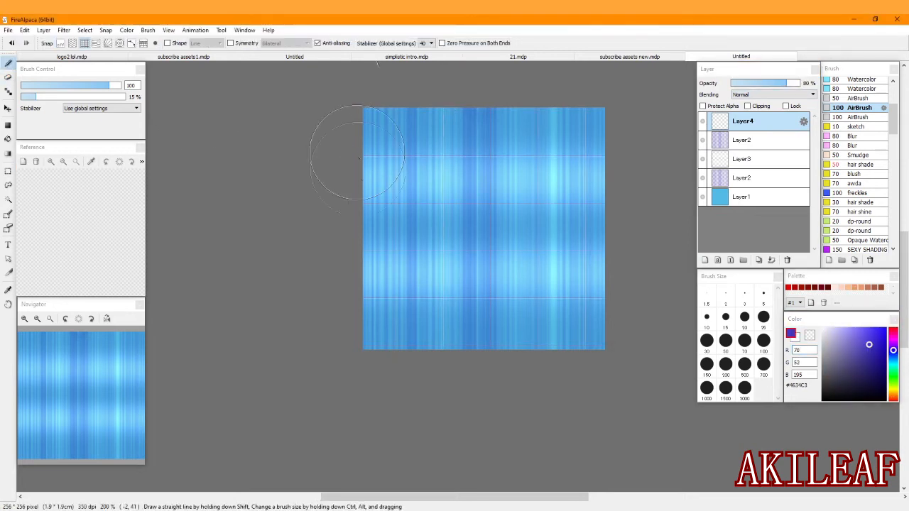
Paint blue-violet bands along the canvas's upper and lower edges with the AirBrush at 70 px using grid snapping, and turn snapping off.
scroll(348, 151, down, 1)
click(725, 342)
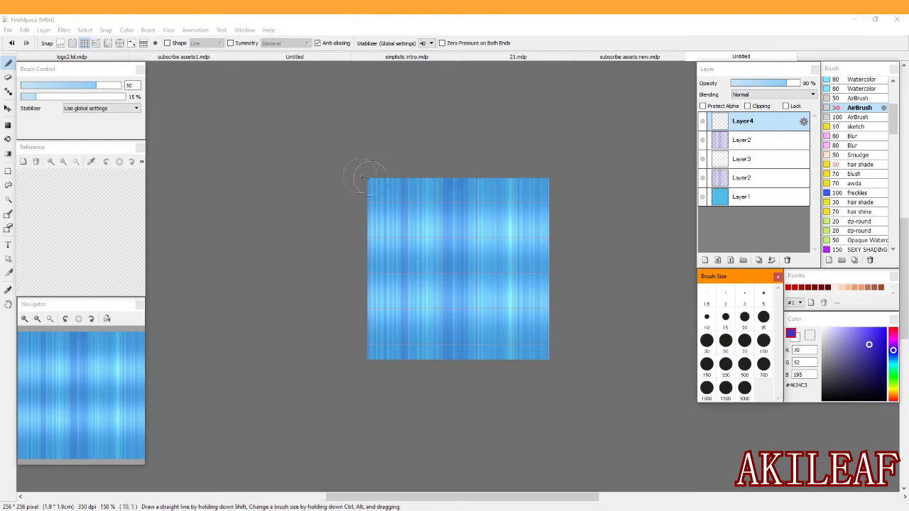
click(744, 341)
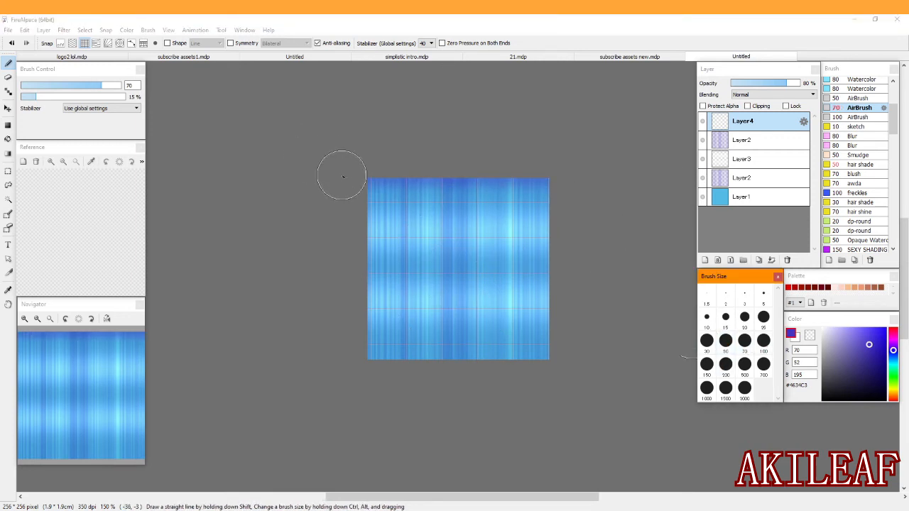
drag(343, 176, 658, 174)
drag(338, 379, 568, 369)
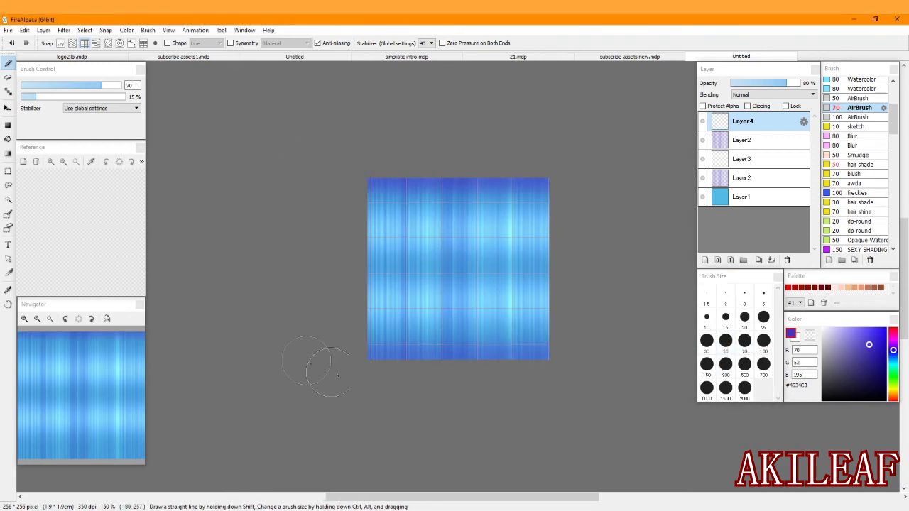
scroll(403, 339, up, 1)
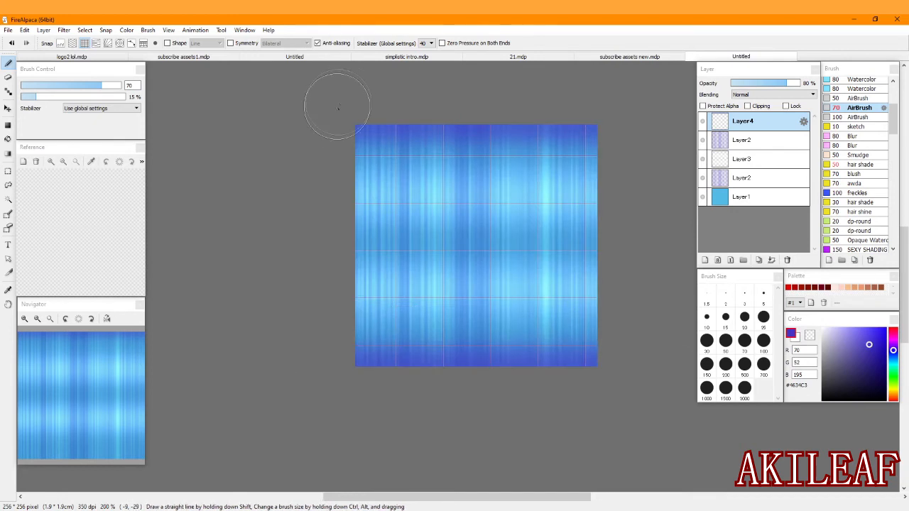
click(60, 42)
Duplicate the edge-shading layer, Layer4, and set the copy to Multiply blending with 50% opacity.
click(758, 260)
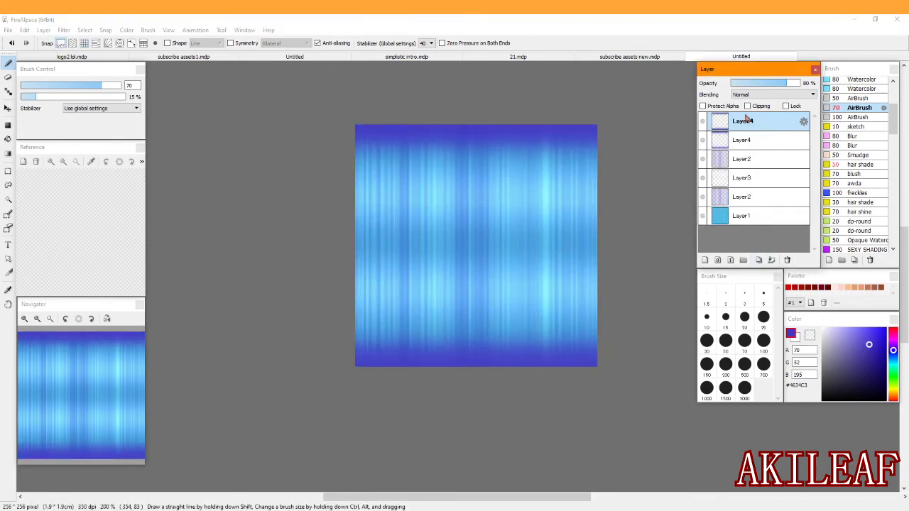
click(770, 94)
click(770, 120)
click(766, 84)
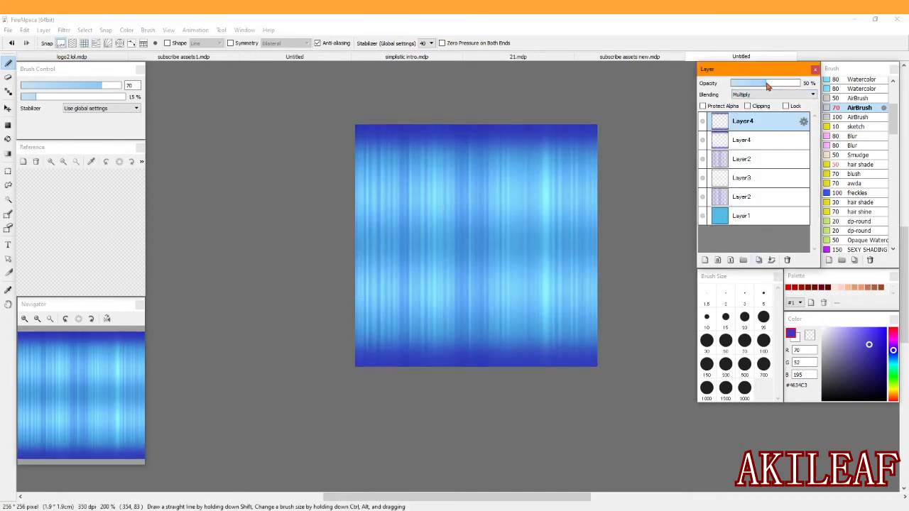
Set the opacity of the original edge-shading layer, the lower Layer4, to 65%.
click(754, 139)
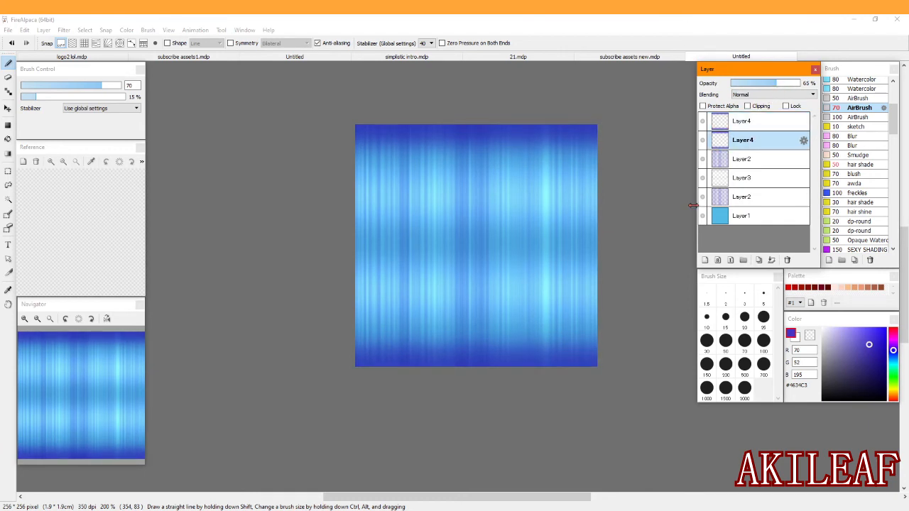
scroll(559, 194, up, 1)
scroll(593, 316, down, 1)
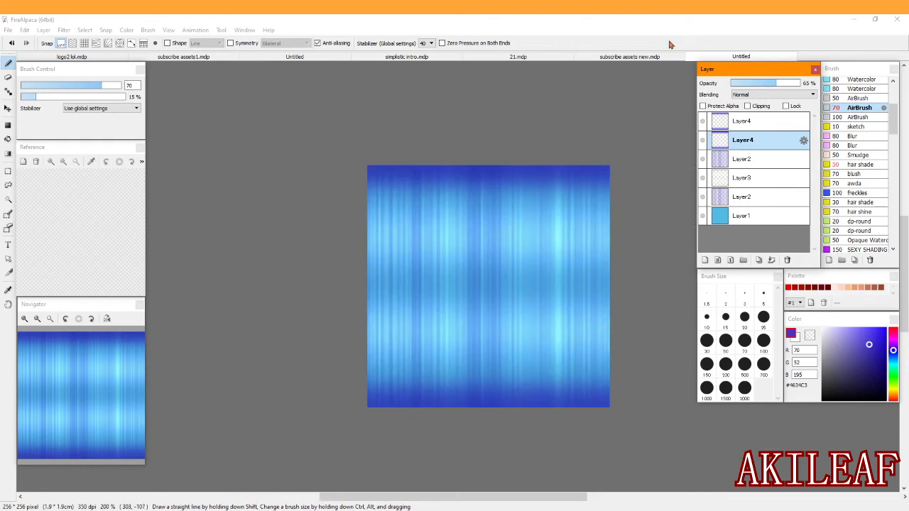
click(528, 58)
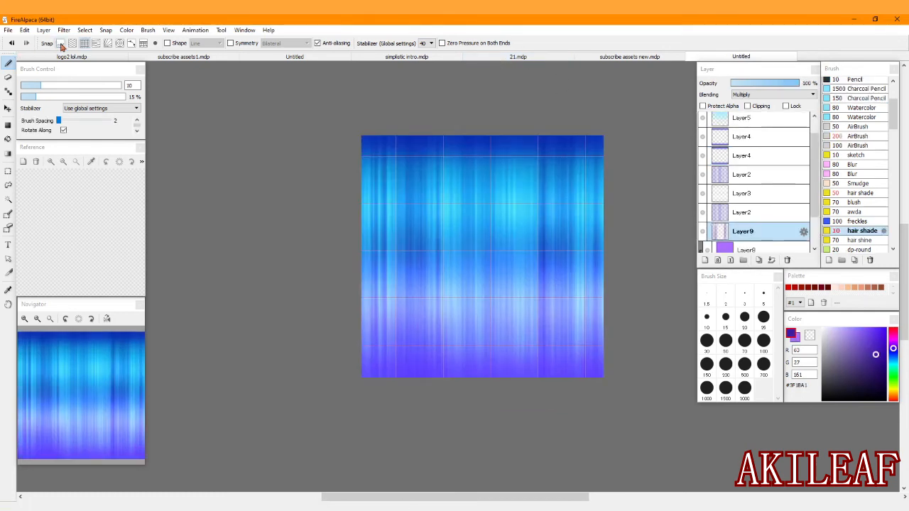
Set the opacity of the Multiply streak layer, Layer9, to 75%.
click(780, 85)
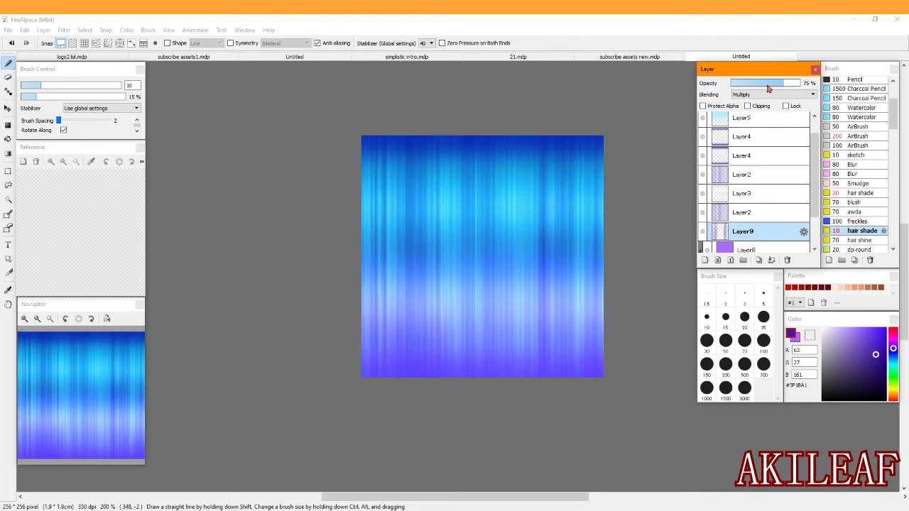
click(51, 320)
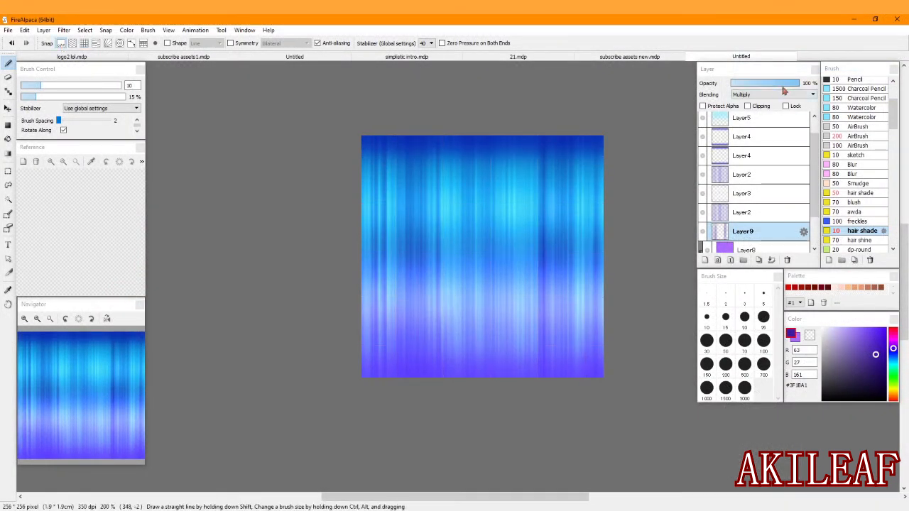
drag(771, 88, 780, 87)
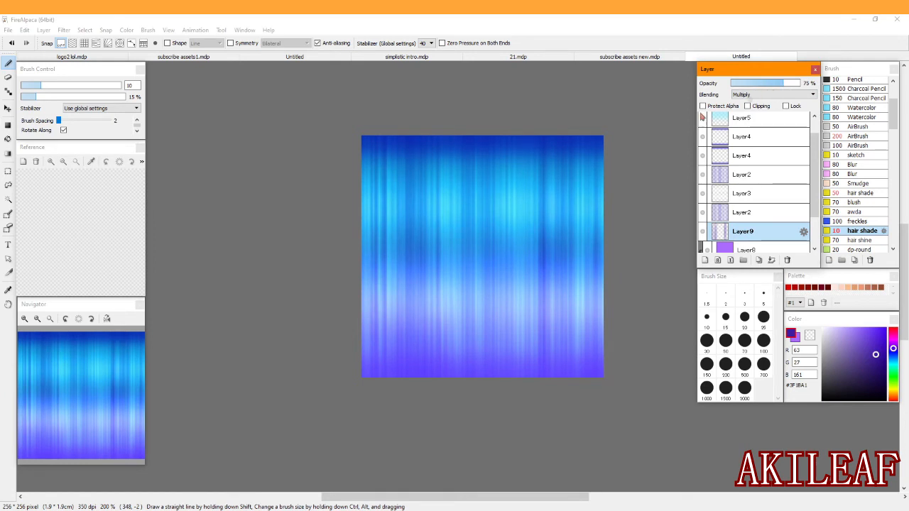
click(51, 319)
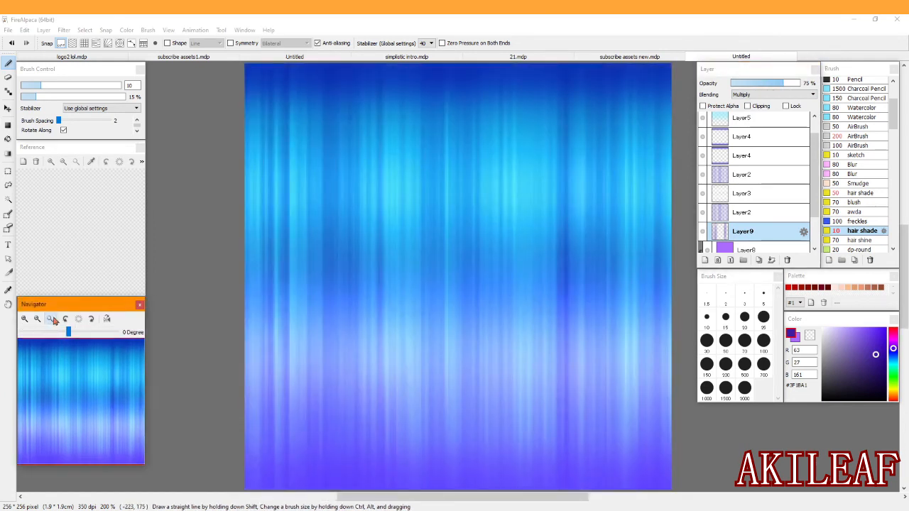